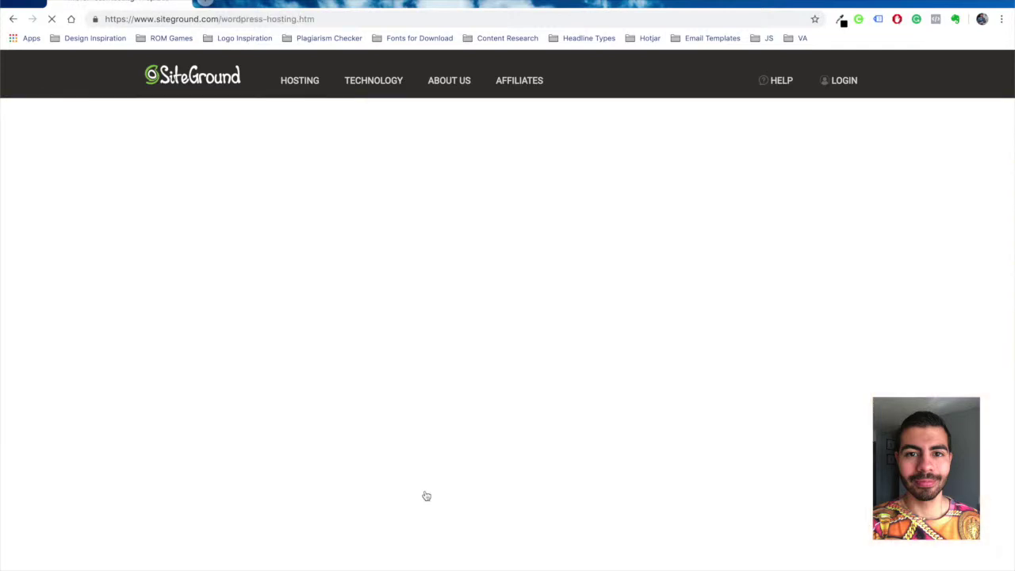
Scroll to the StartUp, GrowBig and GoGeek plan cards and choose the GrowBig plan
scroll(523, 452, down, 2)
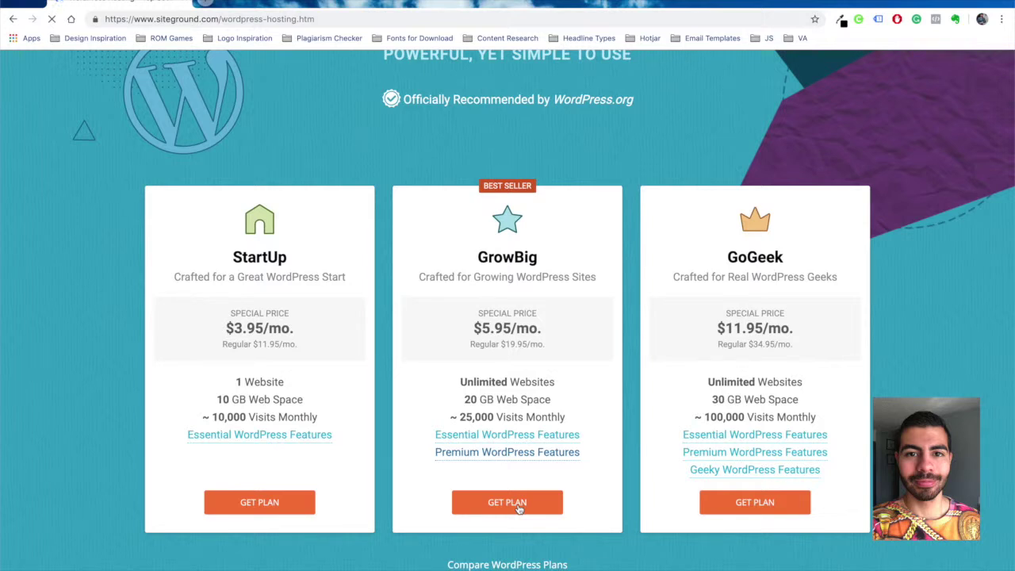
click(519, 506)
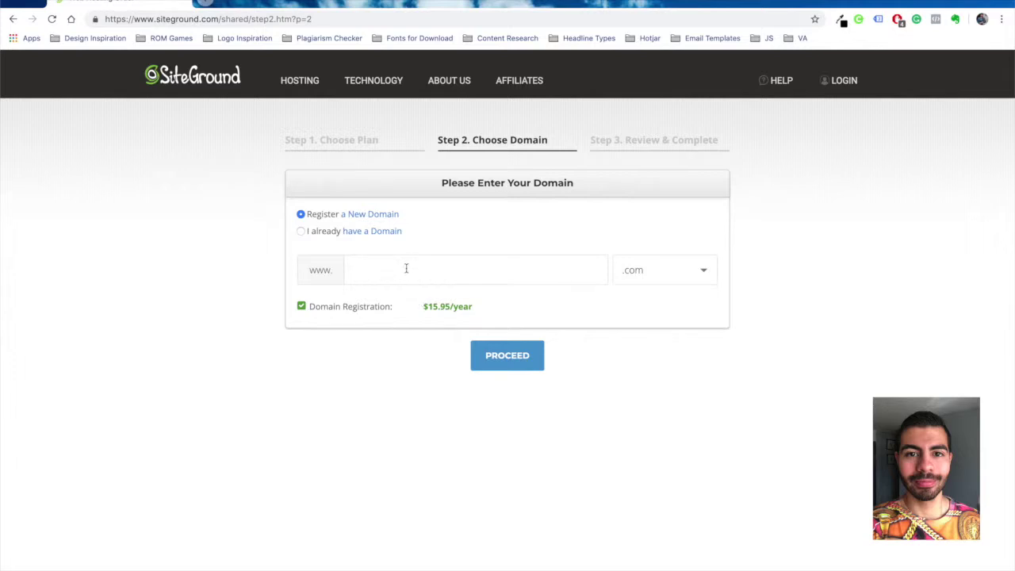
Enter a domain name beginning 'newbusiness' and check whether it is available
click(406, 269)
text(newbusiness)
click(511, 349)
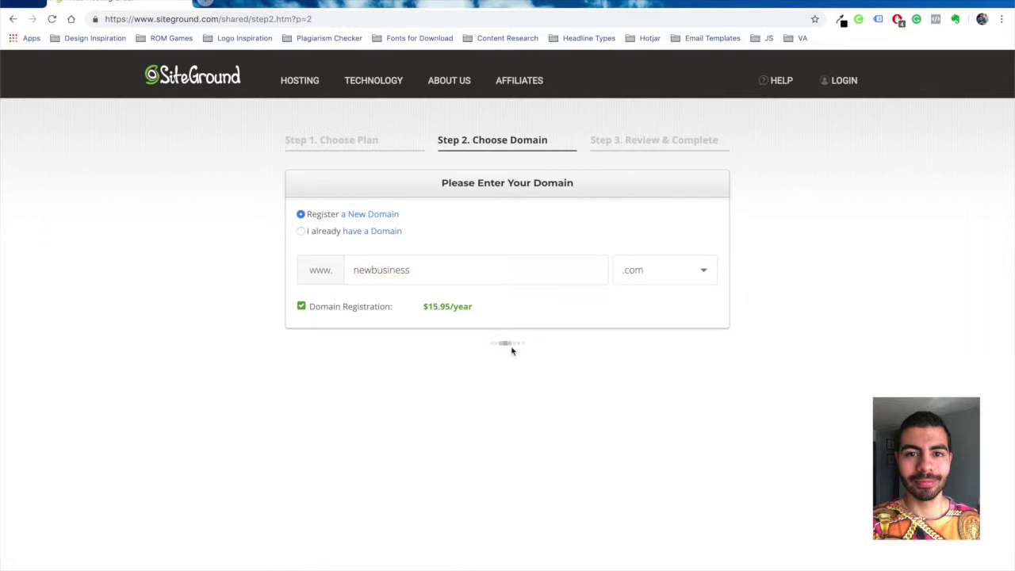
Append 2019 to make newbusiness2019.com, confirm it's available, and return to the domain step
click(454, 268)
text(2019)
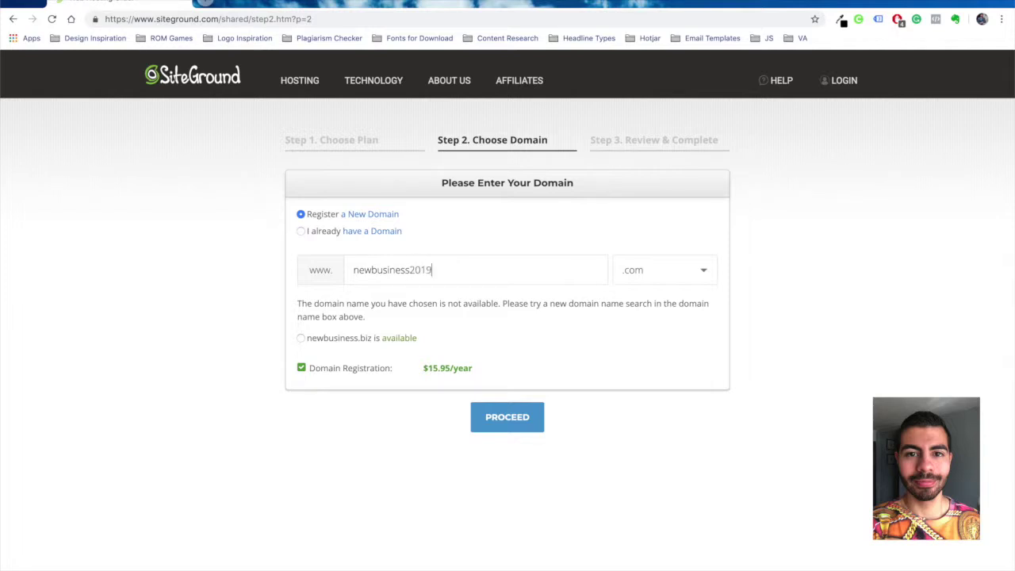
click(512, 414)
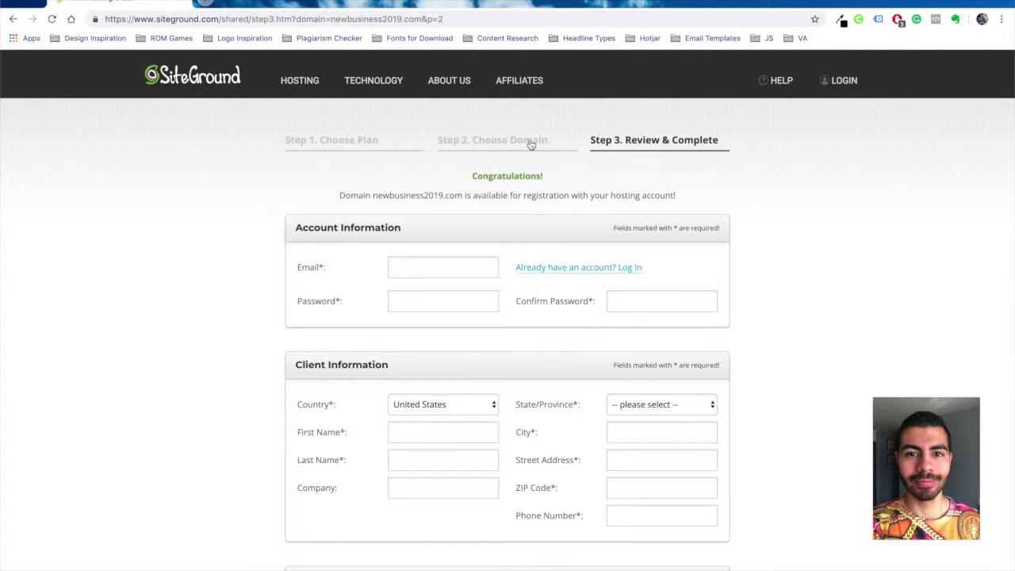
click(493, 146)
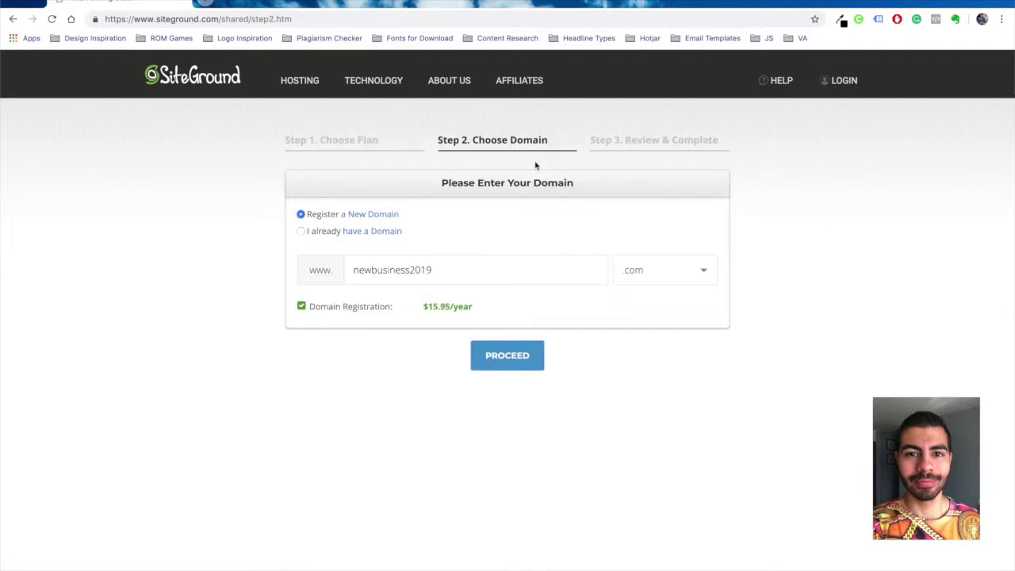
Select the entire newbusiness2019 domain name in the domain field
triple_click(523, 265)
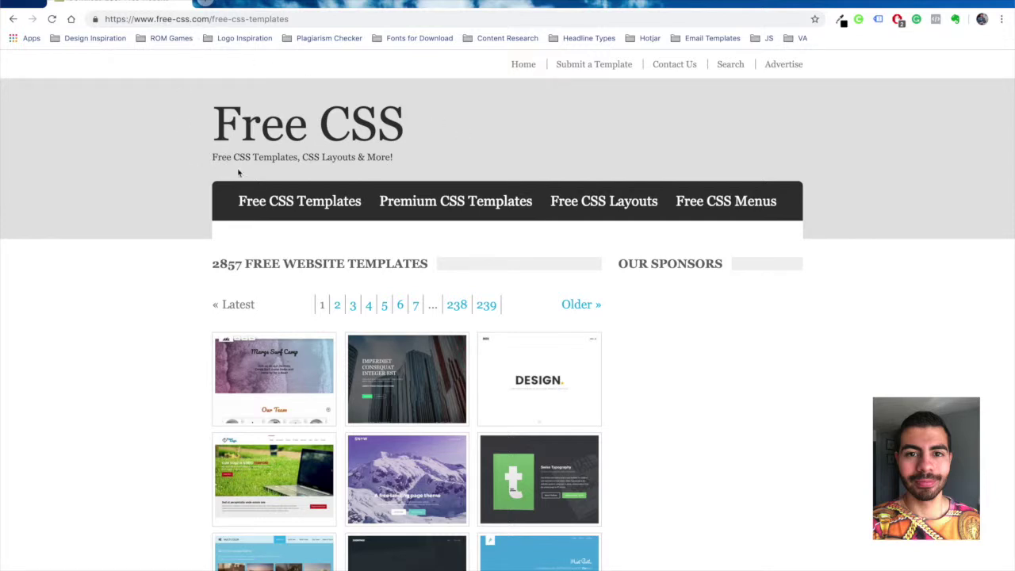
Find the Surf Camp template in the grid and scroll its page to the Download and Live Demo buttons
scroll(344, 220, down, 2)
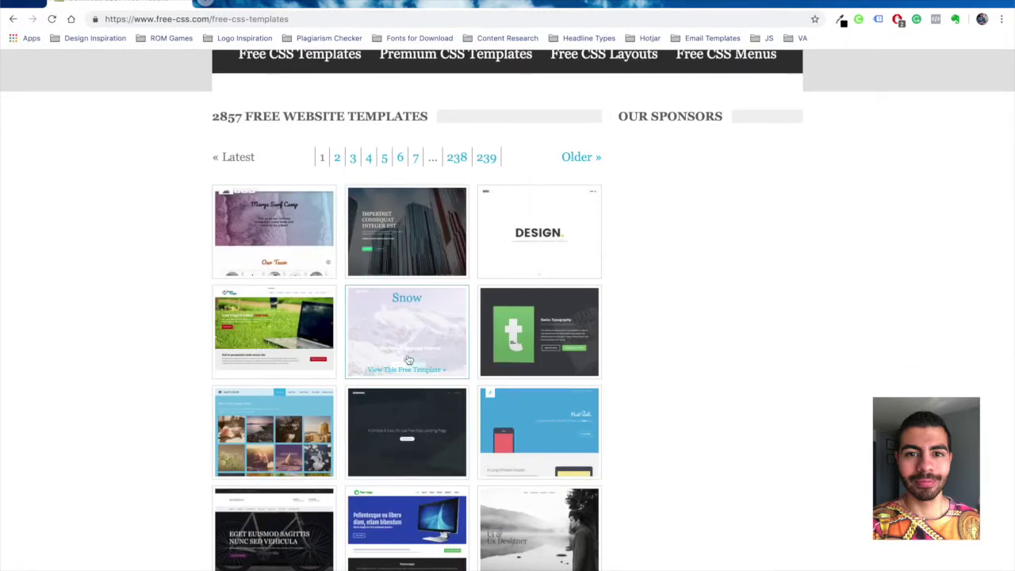
scroll(638, 341, down, 1)
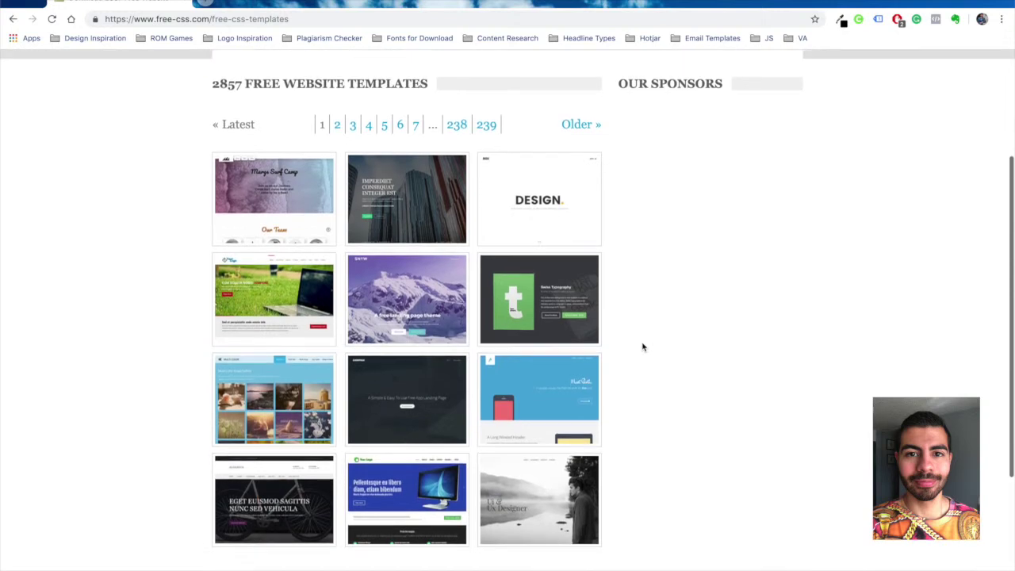
click(277, 190)
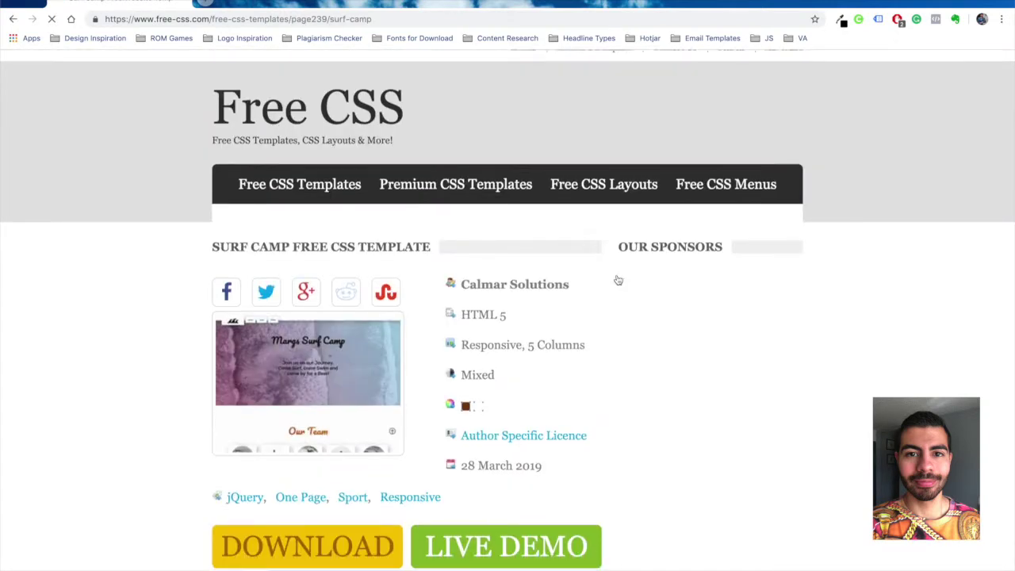
scroll(616, 281, down, 2)
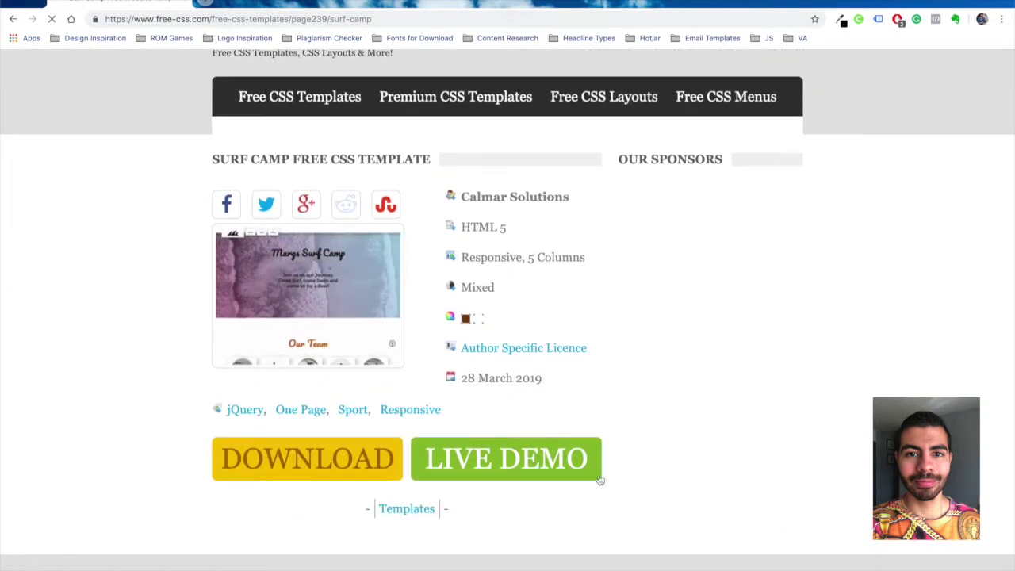
click(281, 458)
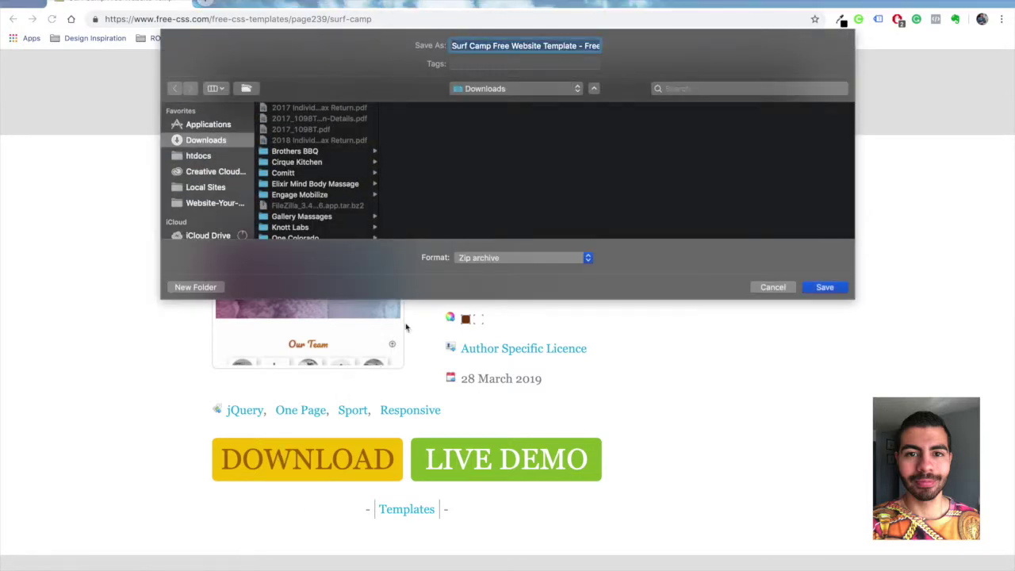
key(Right)
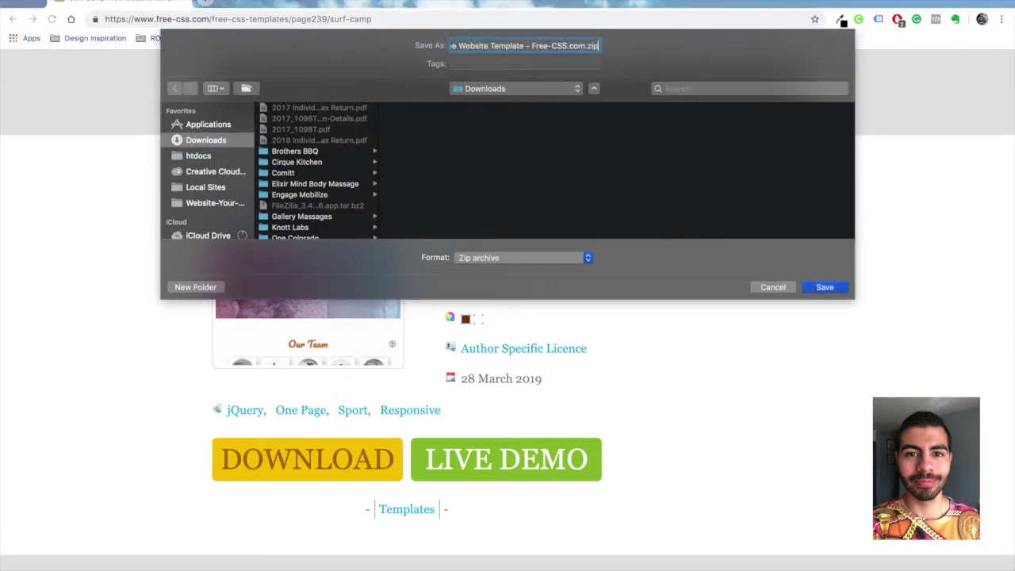
click(773, 288)
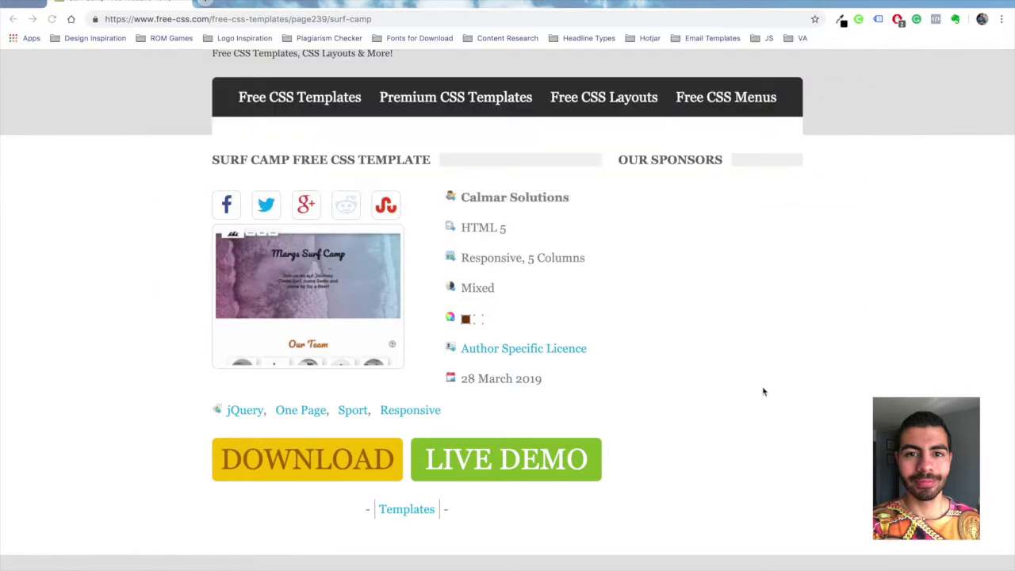
click(532, 460)
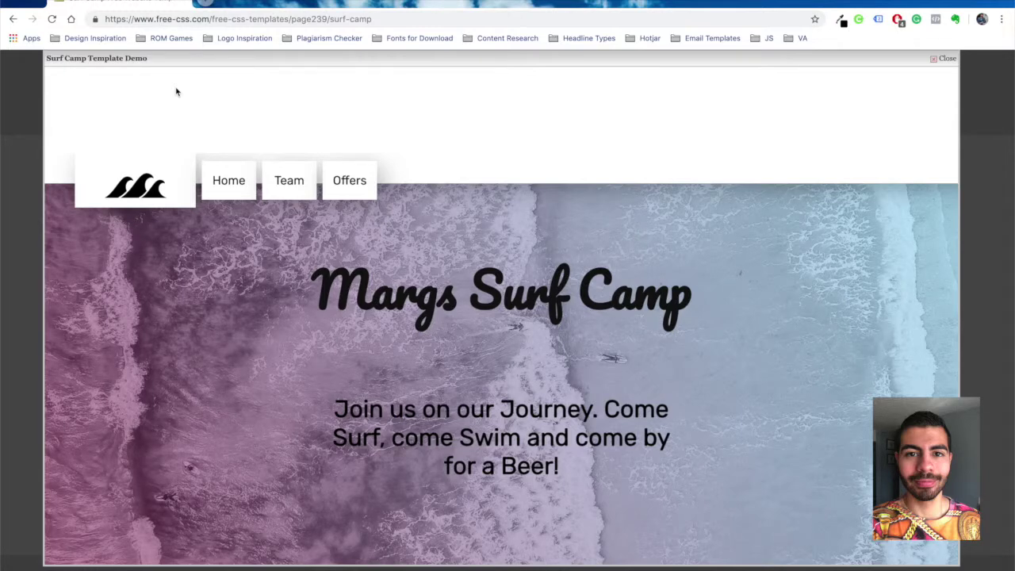
Switch from the Surf Camp demo to the Website Edits Document in Google Docs
key(ctrl+Tab)
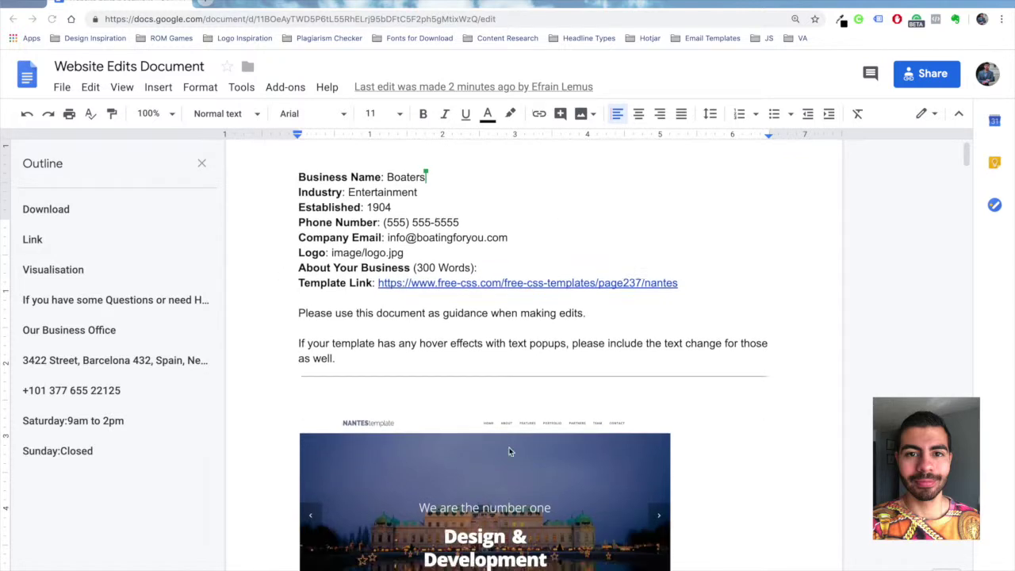
Read through the Website Edits Document's Boaters business details and requested changes, then bring up its File menu
scroll(510, 452, down, 3)
scroll(538, 264, down, 2)
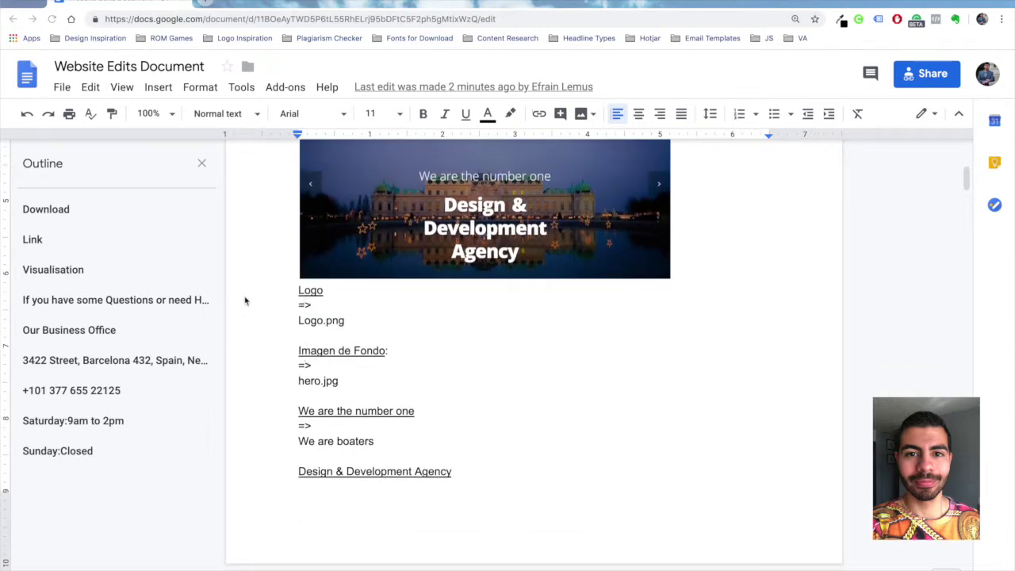
scroll(574, 389, up, 3)
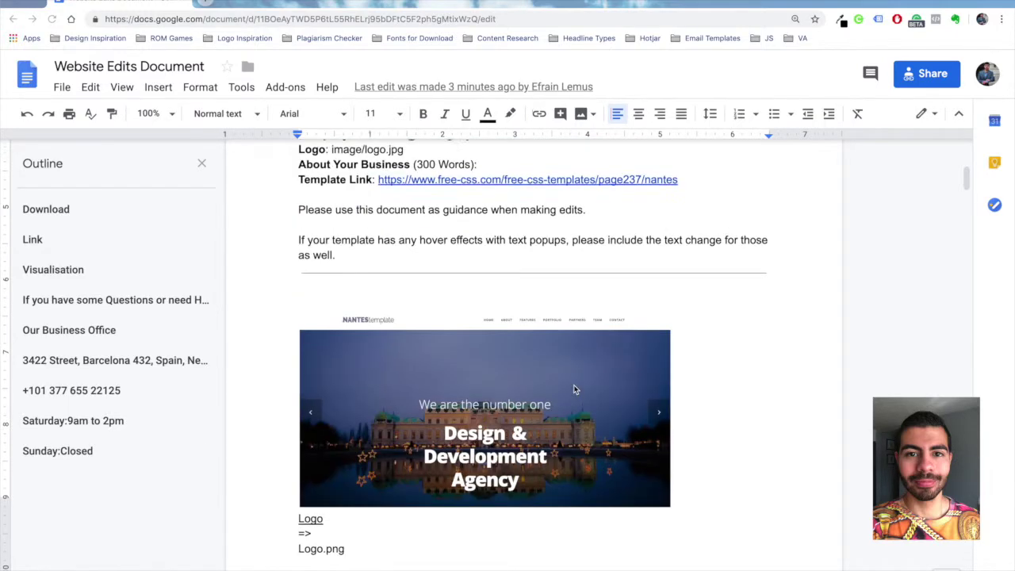
scroll(575, 389, down, 10)
scroll(574, 388, down, 5)
scroll(575, 388, down, 3)
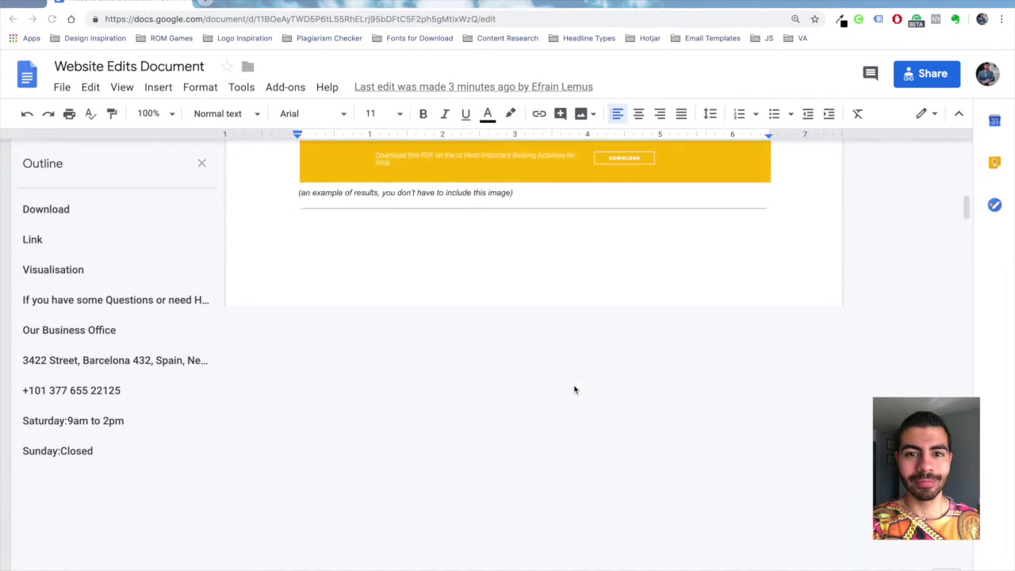
scroll(575, 388, up, 10)
scroll(575, 388, up, 2)
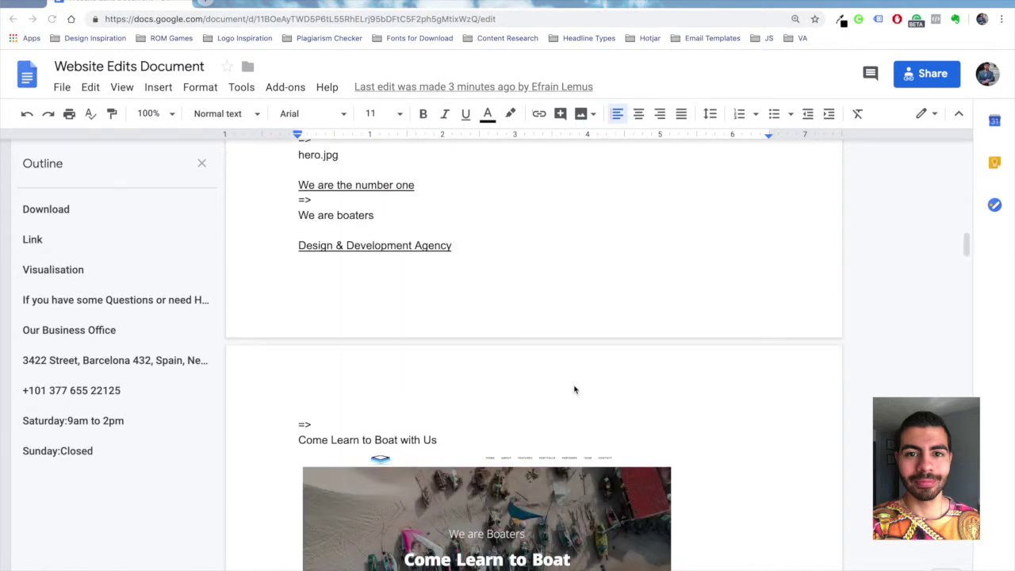
scroll(574, 388, up, 10)
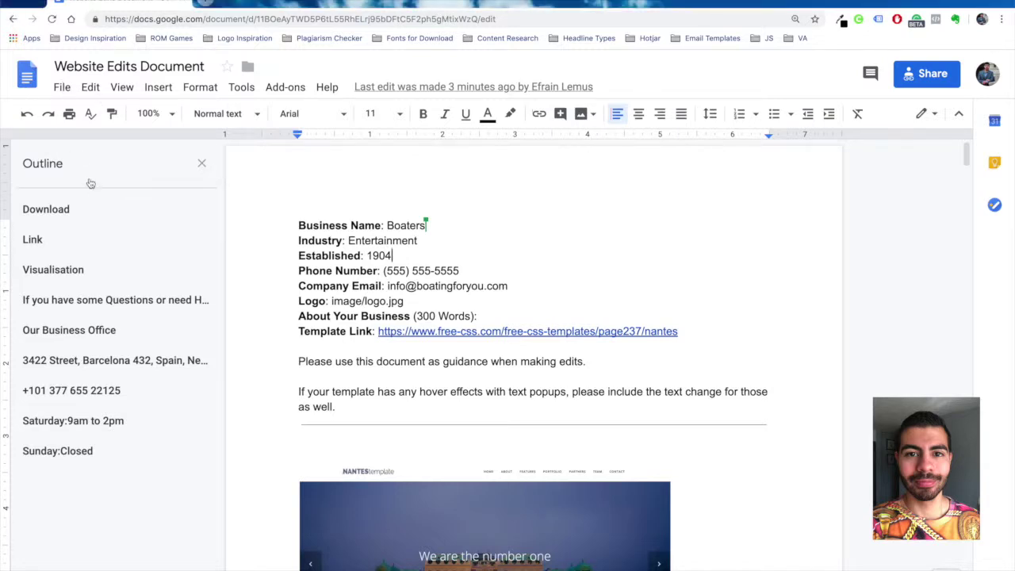
click(65, 88)
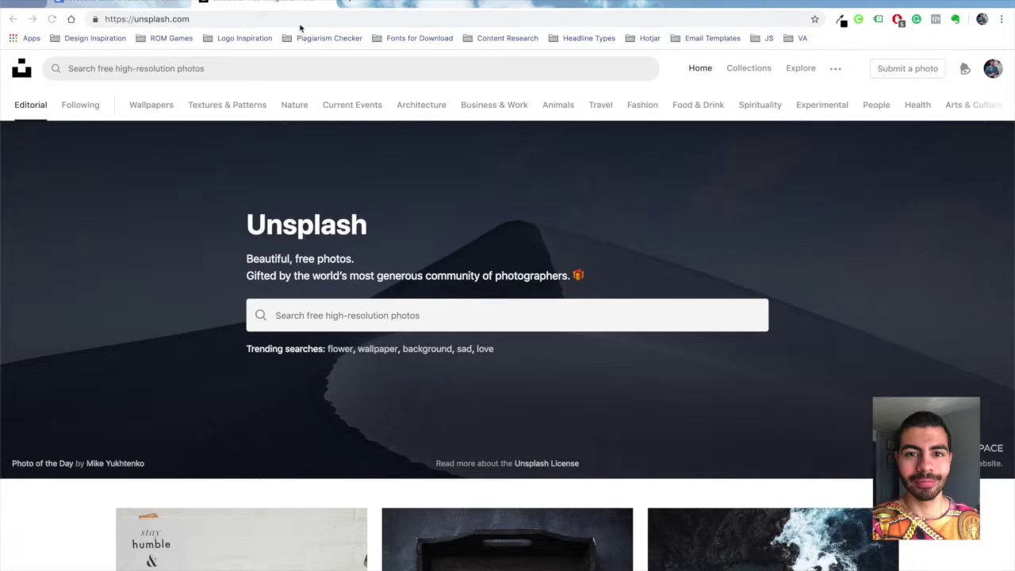
Scroll the Unsplash photo grid and download the baguettes photo
scroll(747, 258, down, 1)
scroll(747, 258, down, 4)
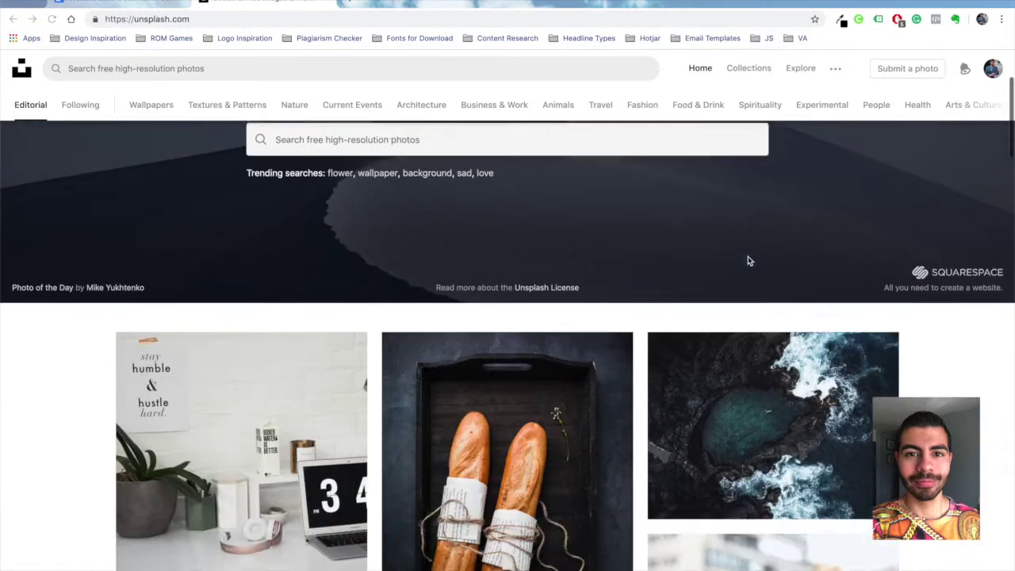
scroll(748, 257, down, 3)
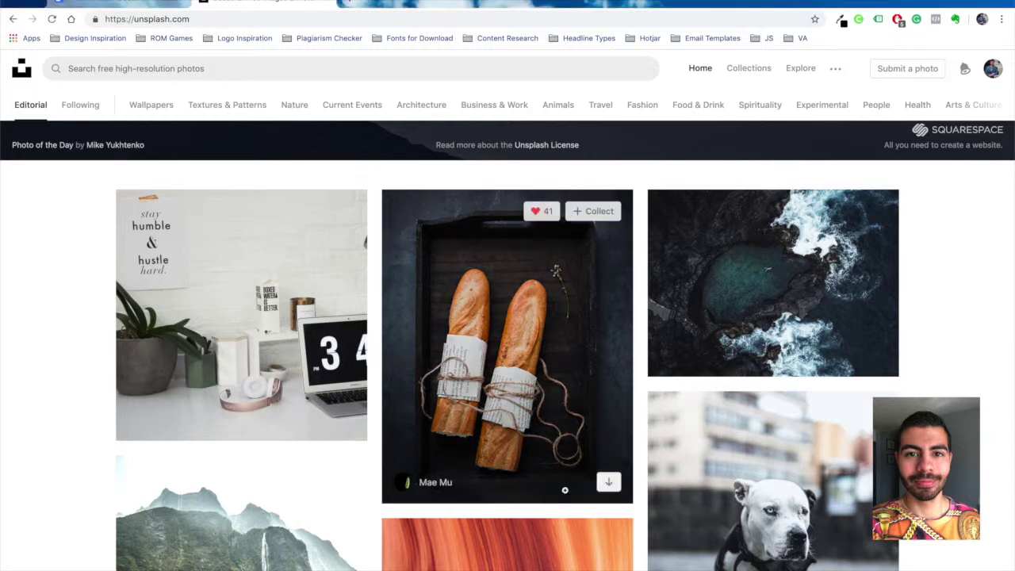
mouse_move(506, 444)
click(609, 484)
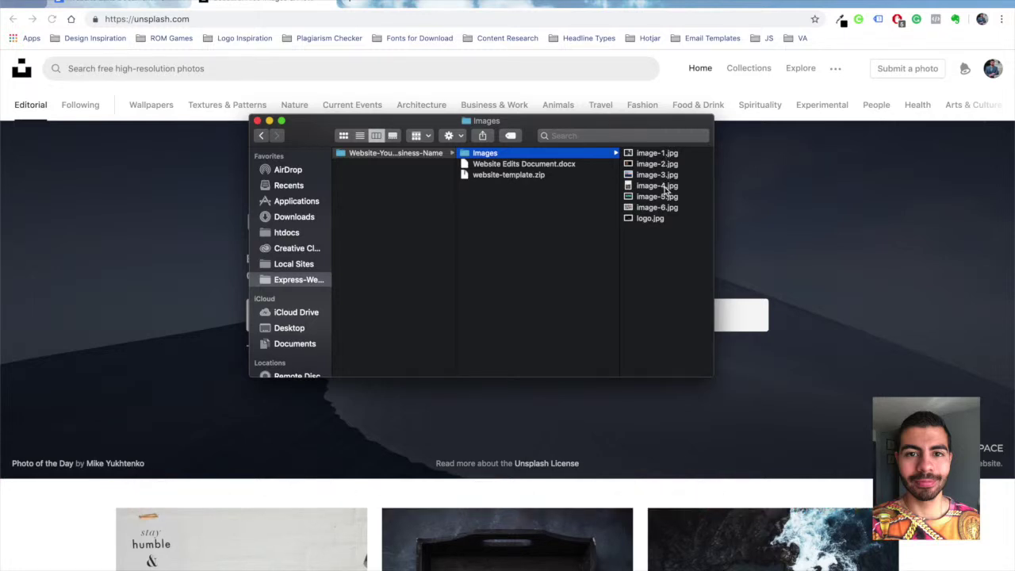
click(504, 165)
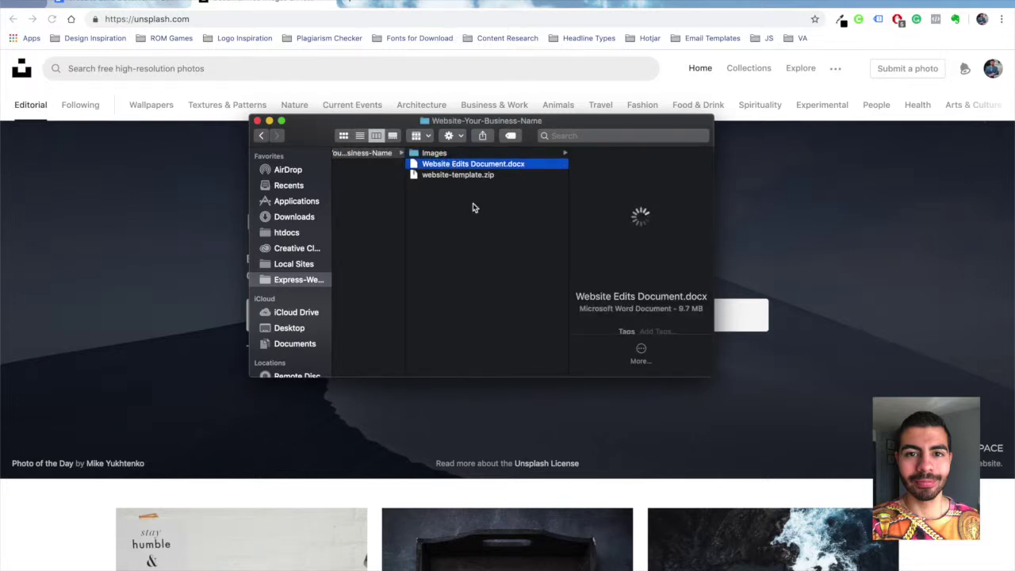
click(448, 203)
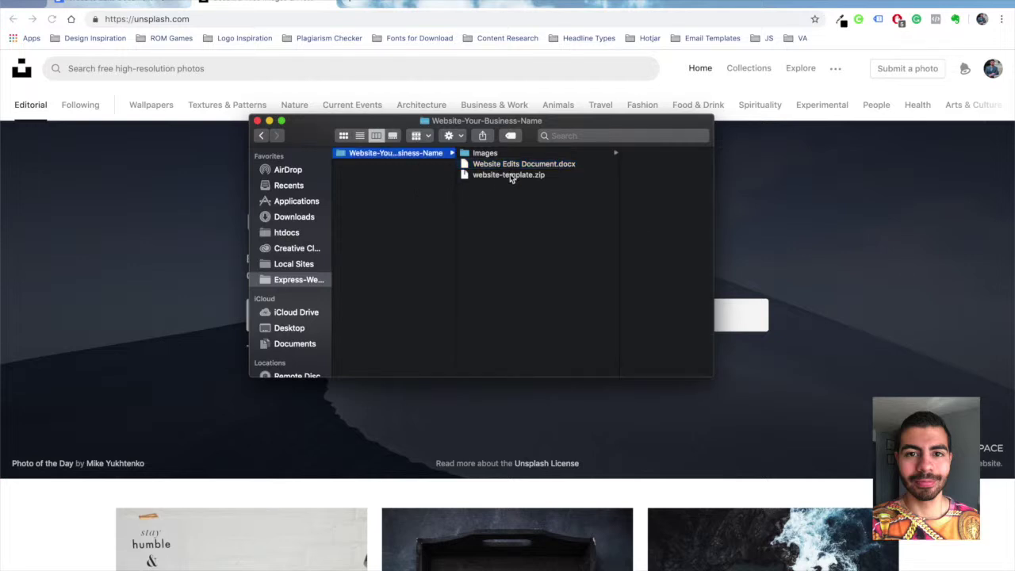
click(509, 175)
click(462, 214)
click(414, 183)
click(385, 154)
Compress the Website-Your-Business-Name folder into a zip from its context menu
right_click(385, 154)
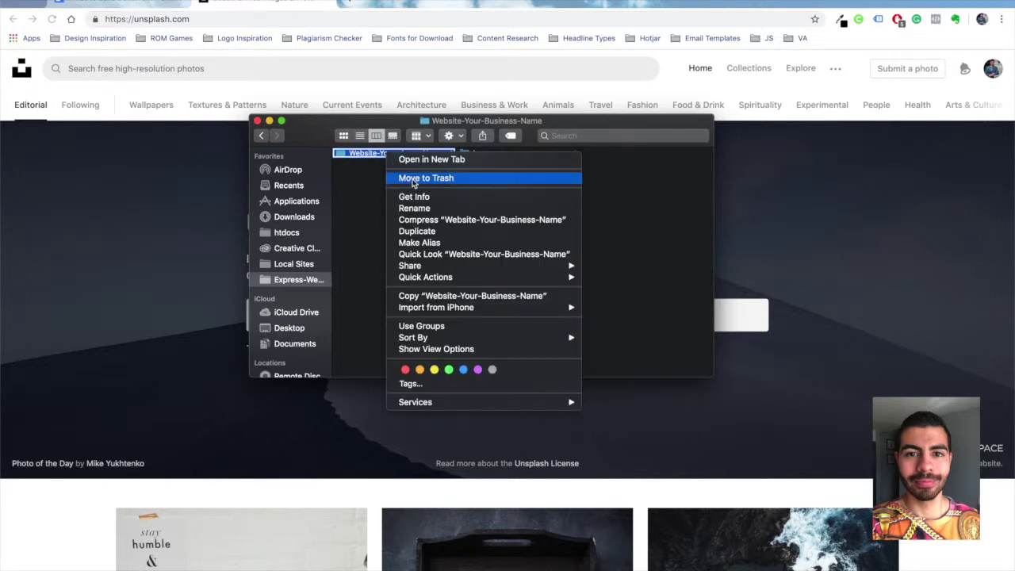
click(443, 220)
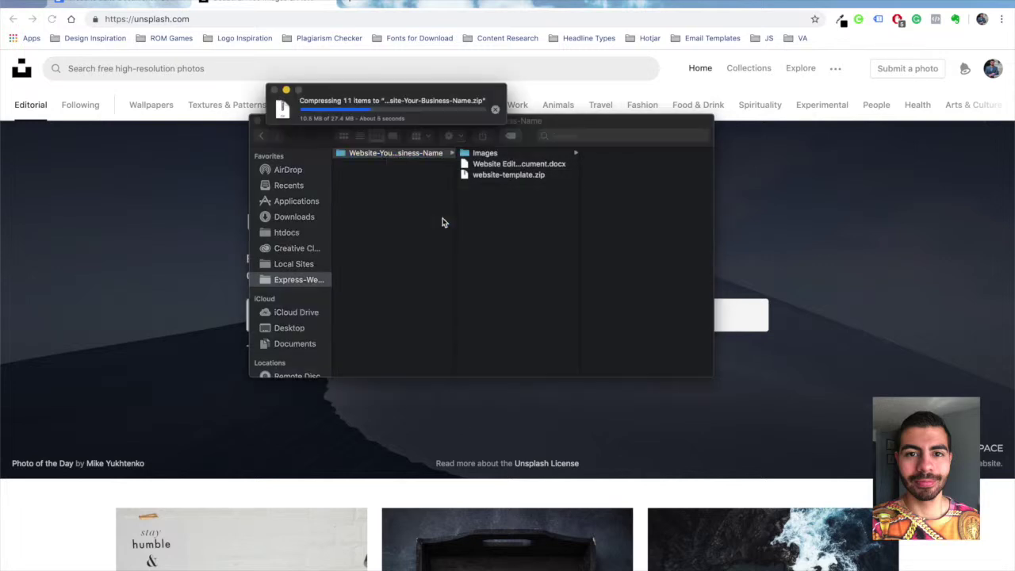